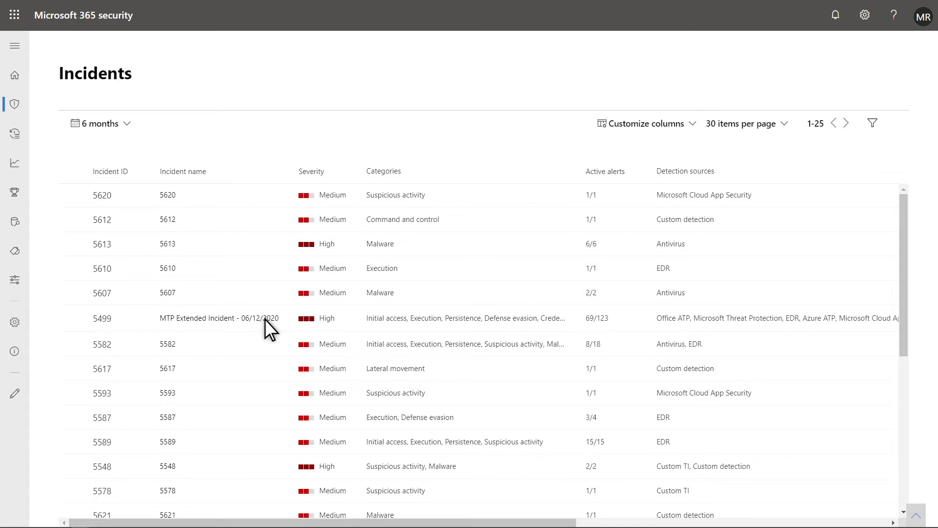
# Open incident 5499 'MTP Extended Incident - 06/12/2020' and view its Summary
pyautogui.click(104, 319)
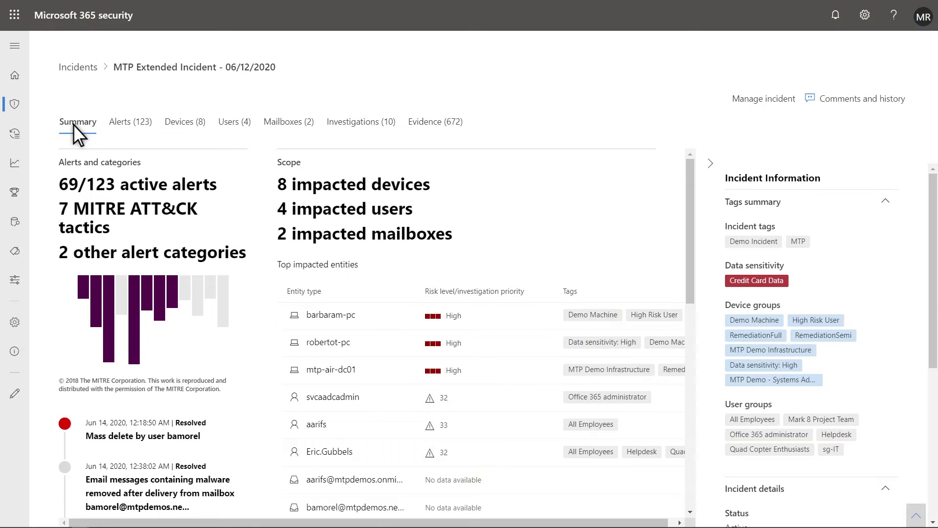
pyautogui.click(114, 122)
# Browse the incident's Alerts (123), Devices (8) and Users (4) tabs
pyautogui.click(129, 123)
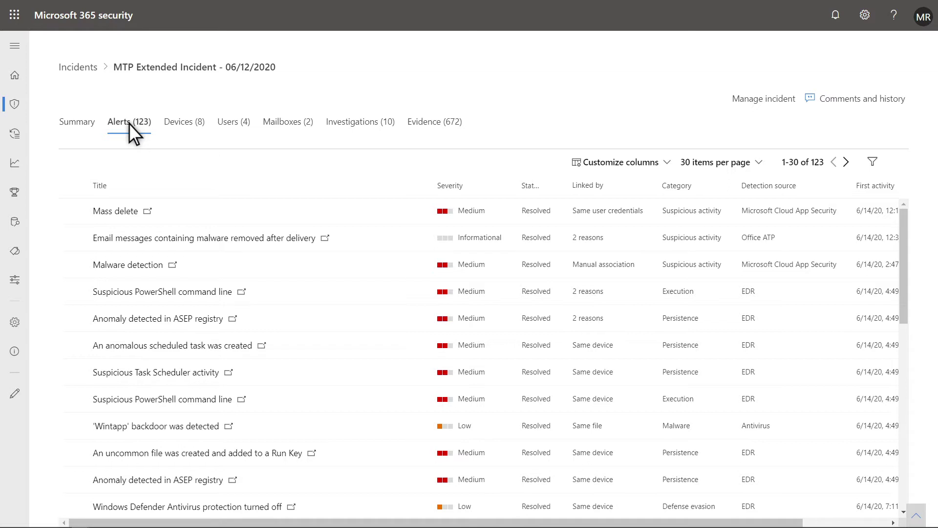
pyautogui.click(188, 124)
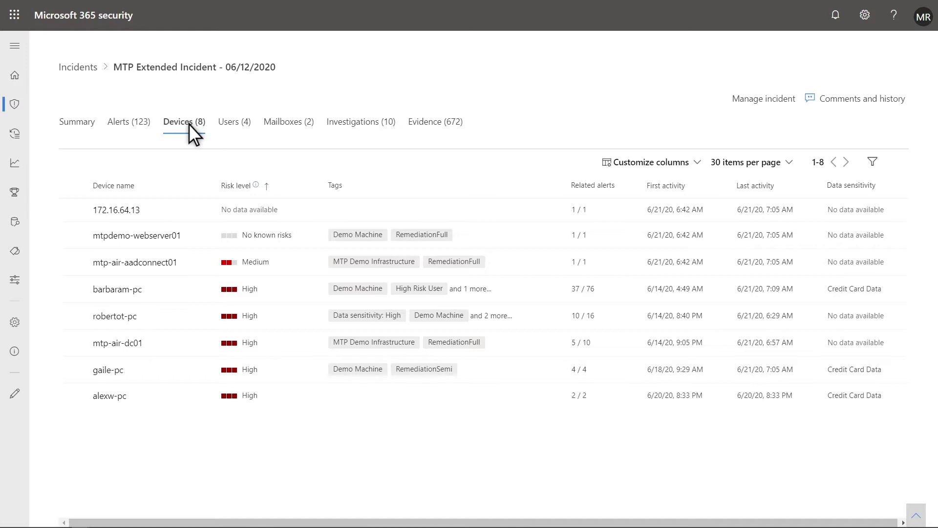
pyautogui.click(237, 123)
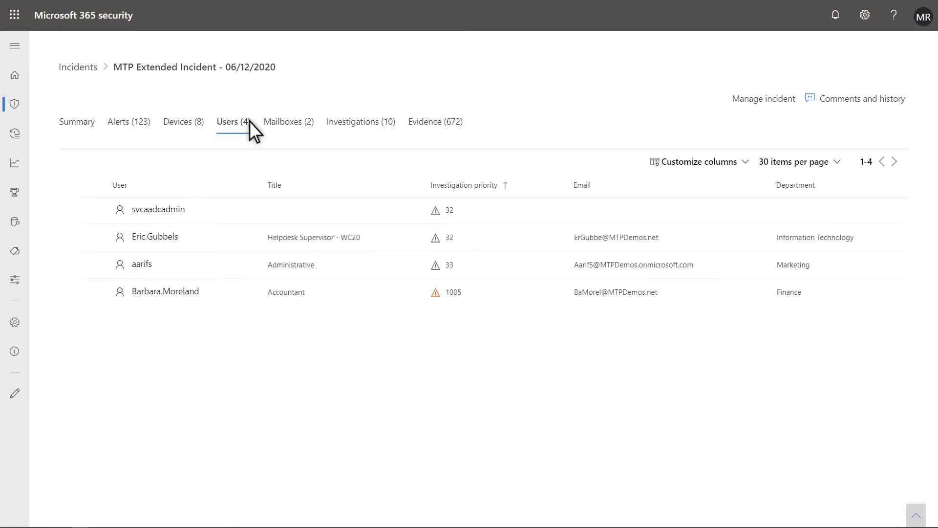
# View the incident's two impacted mailboxes and its ten automated investigations
pyautogui.click(295, 123)
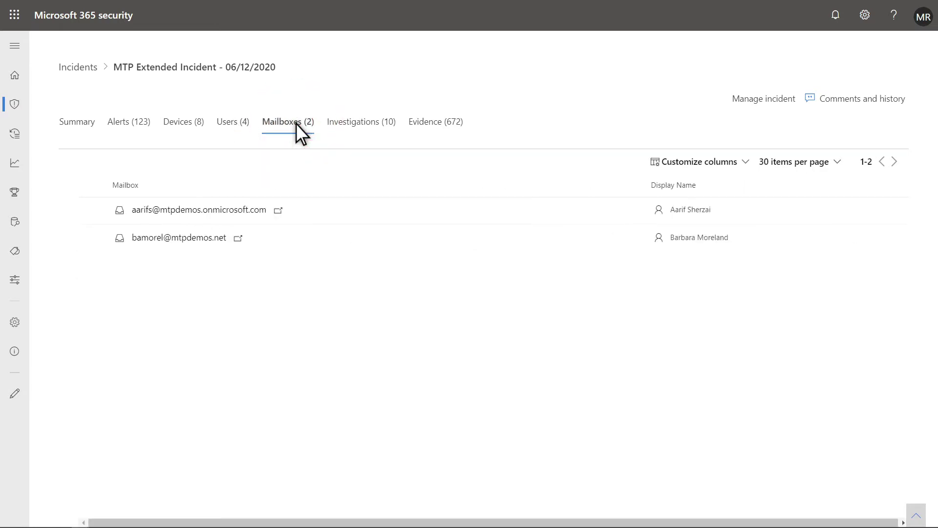
pyautogui.click(352, 123)
pyautogui.click(367, 123)
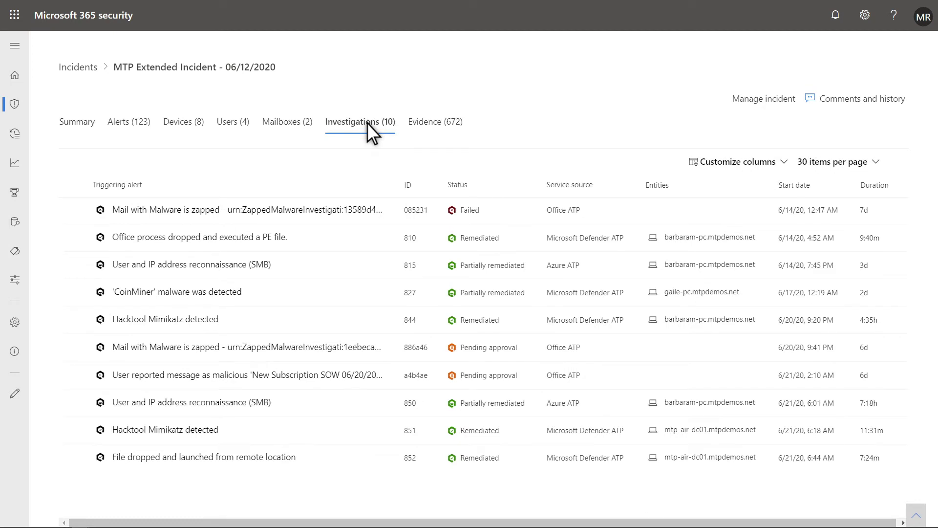
pyautogui.click(415, 121)
# Show the incident's 672 collected evidence items
pyautogui.click(433, 123)
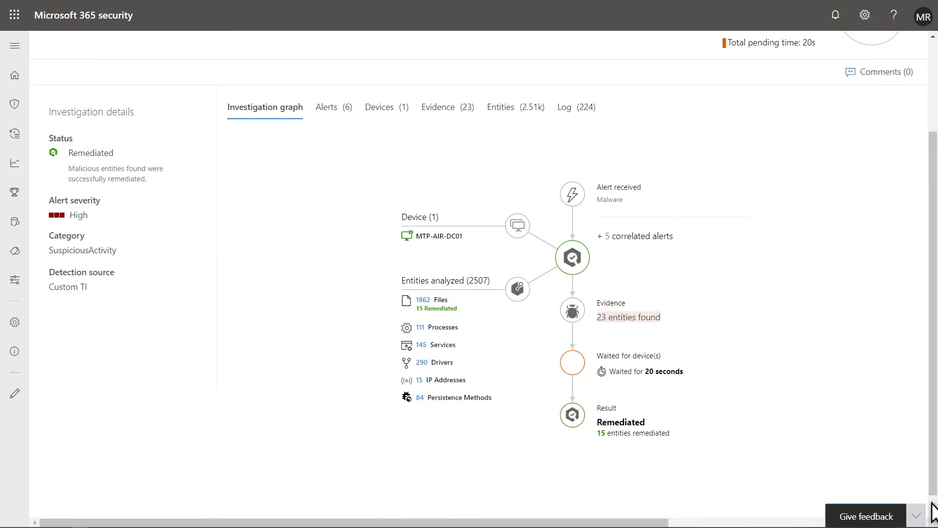
# In Action Center, inspect the first pending soft-delete emails action and the History list
pyautogui.click(14, 135)
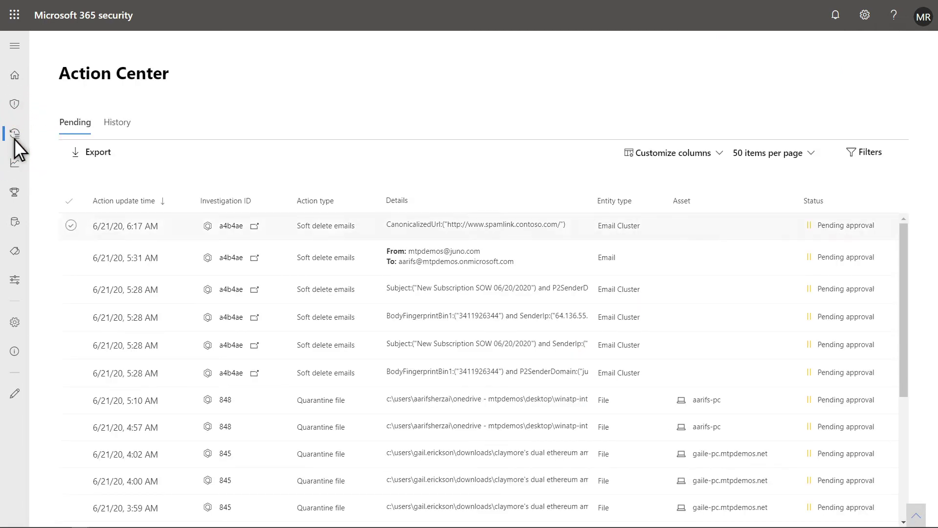
pyautogui.click(70, 225)
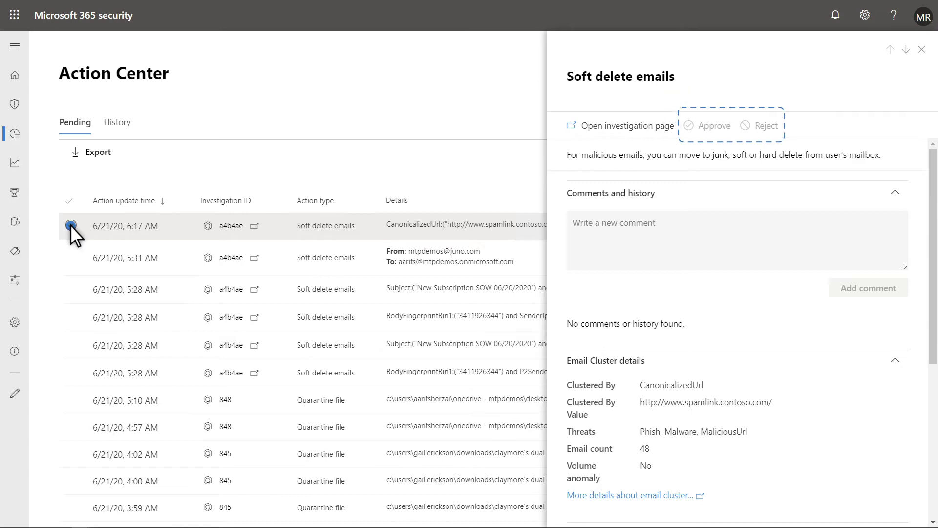
pyautogui.click(118, 123)
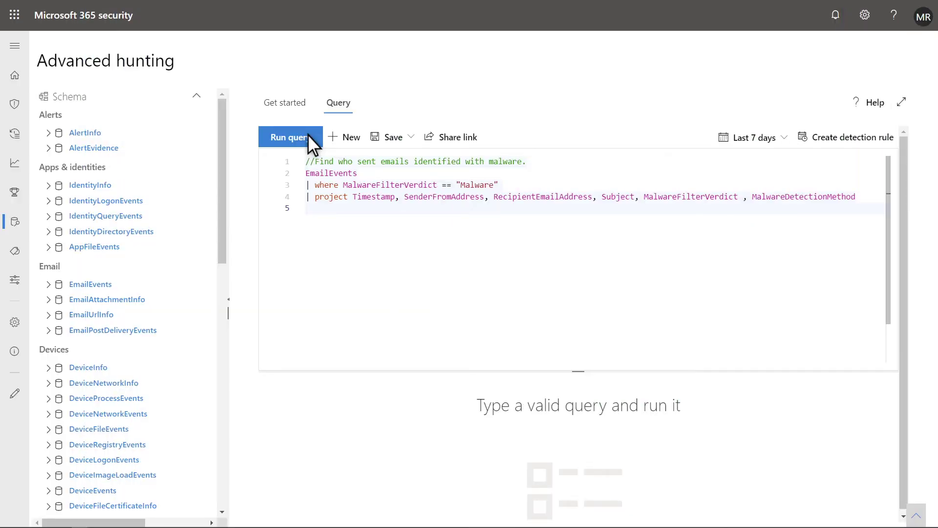
# Run the malware-email-senders and malicious-sender file-appearance queries, then view the Get started guide
pyautogui.click(308, 134)
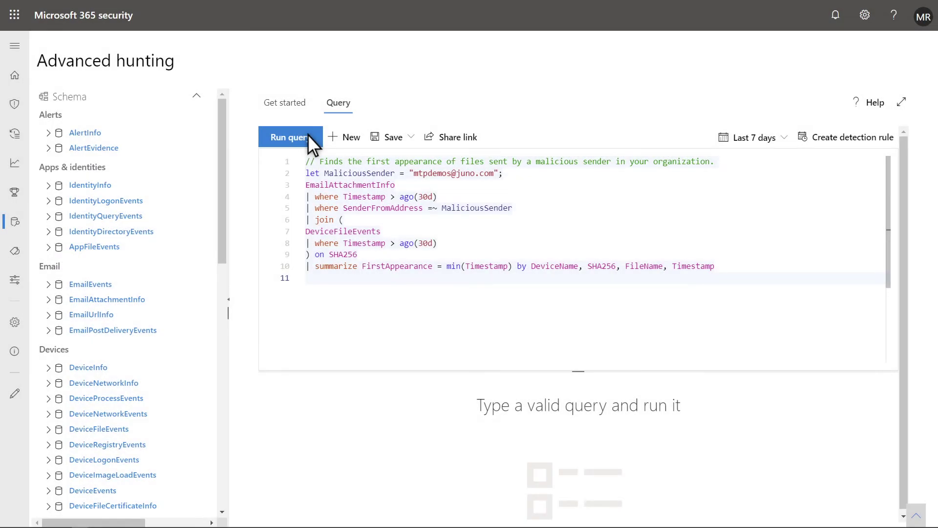
pyautogui.click(308, 134)
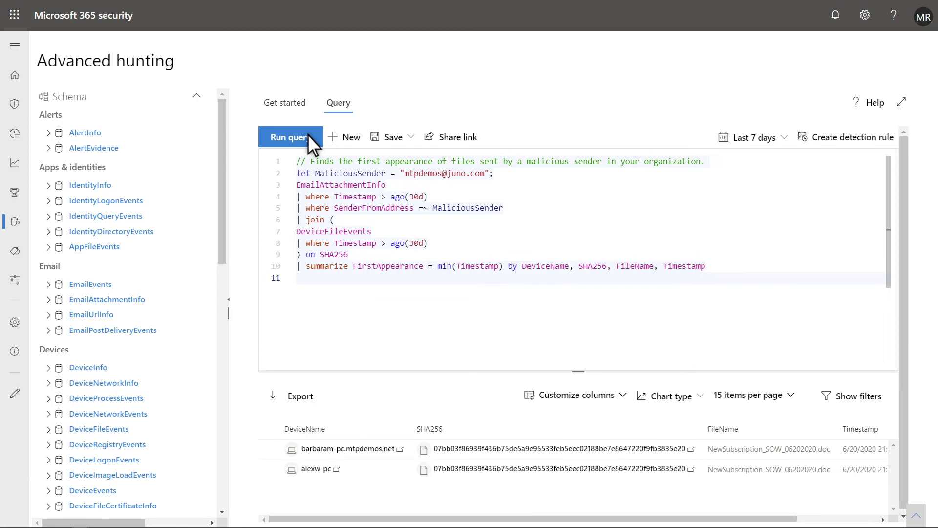
pyautogui.click(297, 103)
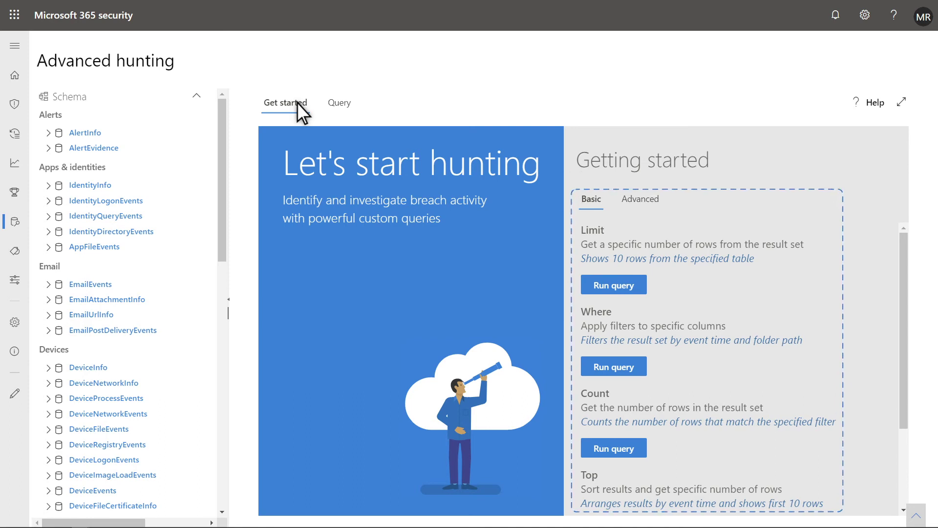
# Run the IdentityLogonEvents query for the securitycie account, then browse the saved queries
pyautogui.click(343, 104)
pyautogui.write('IdentityLogonEvents |where AccountName contains "securitycie" |order by Timestamp desc | limit 10')
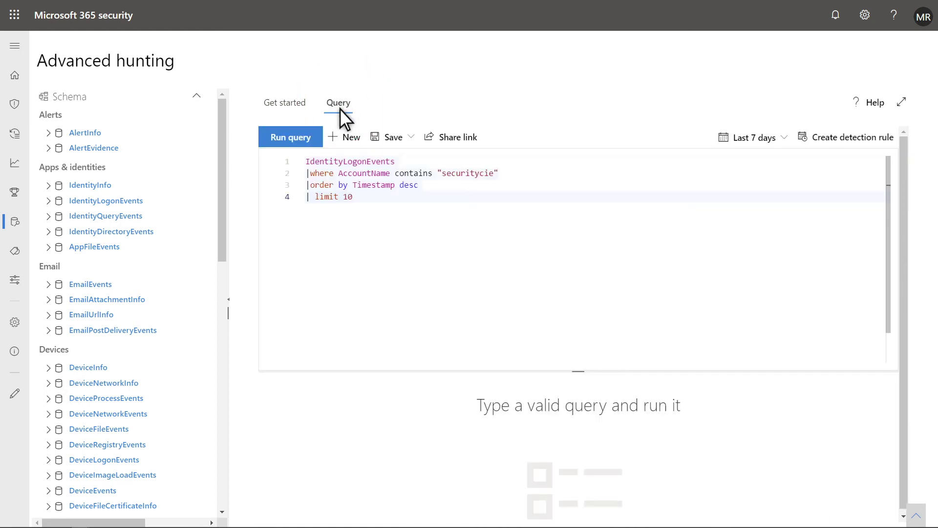
pyautogui.click(306, 135)
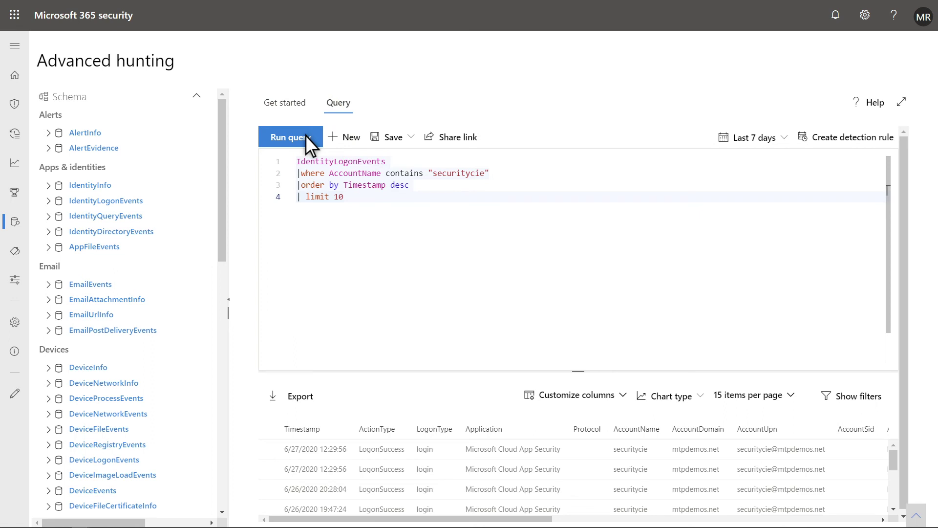
pyautogui.click(222, 492)
pyautogui.click(221, 492)
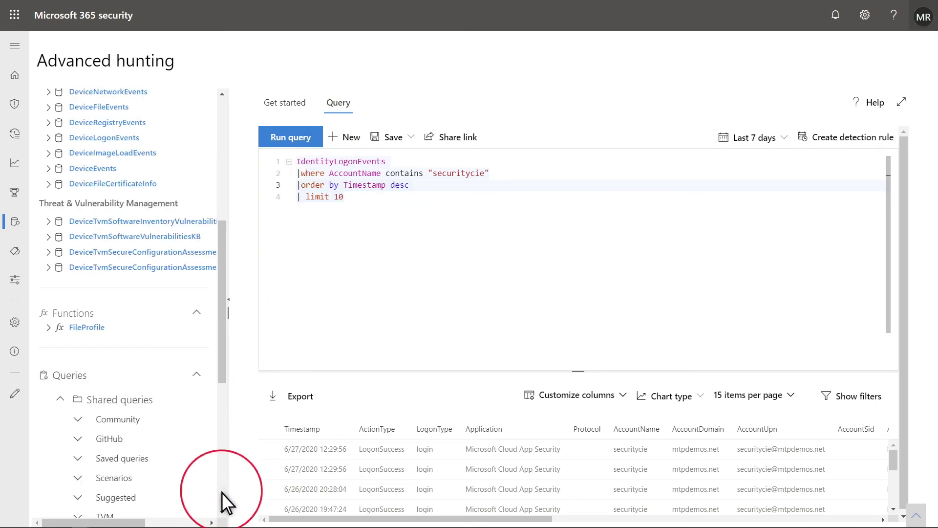
pyautogui.click(222, 492)
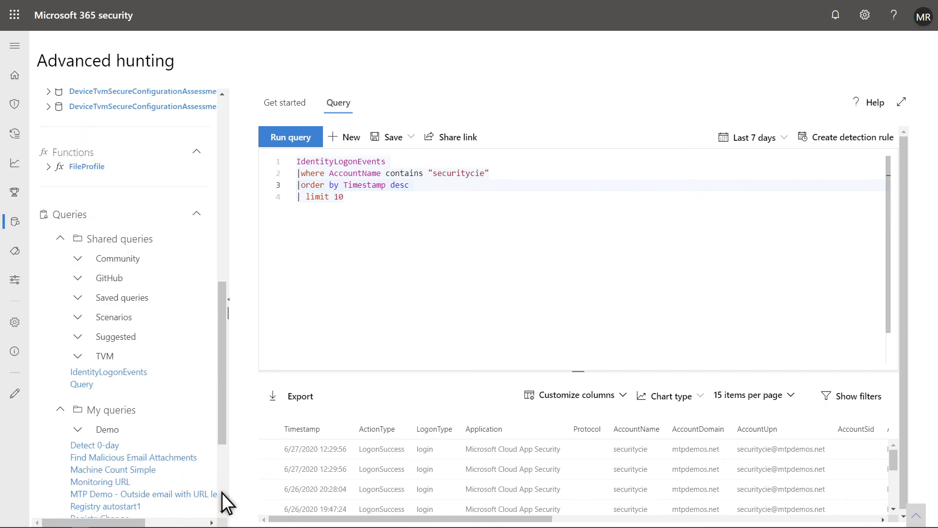